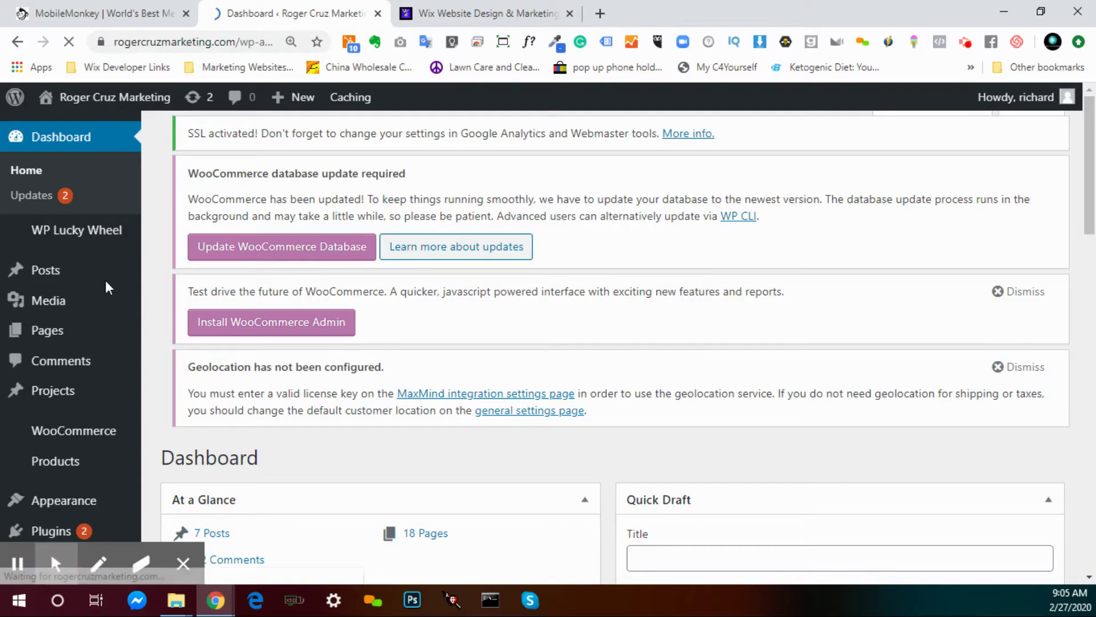
- Open the Insert Headers and Footers settings page in the site's WordPress admin
scroll(106, 280, "down", 15)
scroll(101, 299, "up", 10)
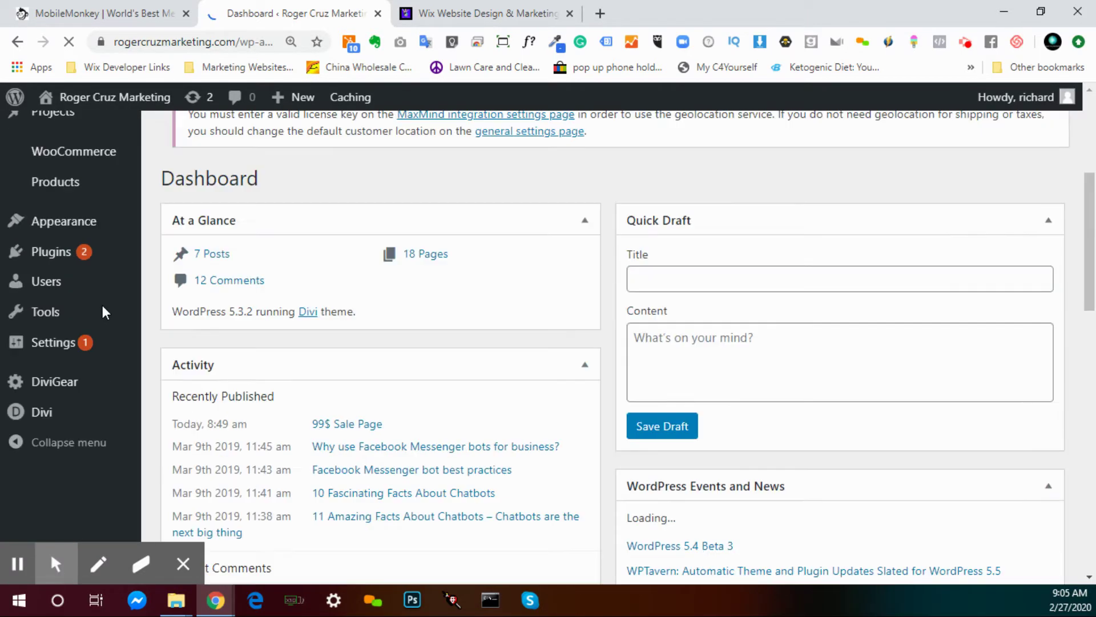
scroll(81, 342, "up", 5)
scroll(54, 428, "down", 5)
scroll(67, 365, "up", 1)
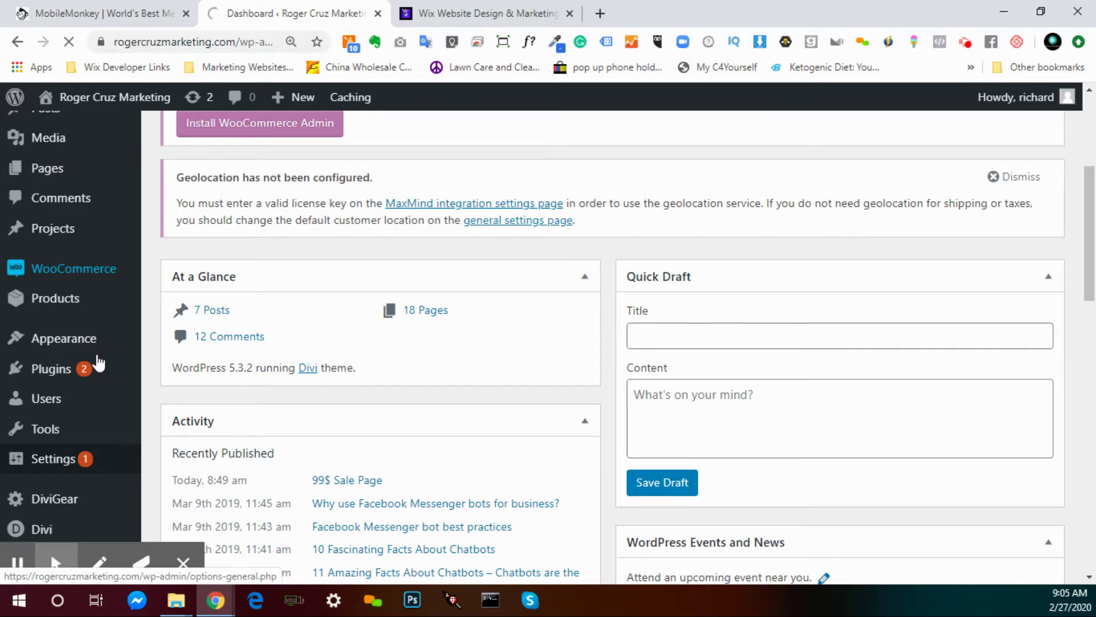
left_click(100, 362)
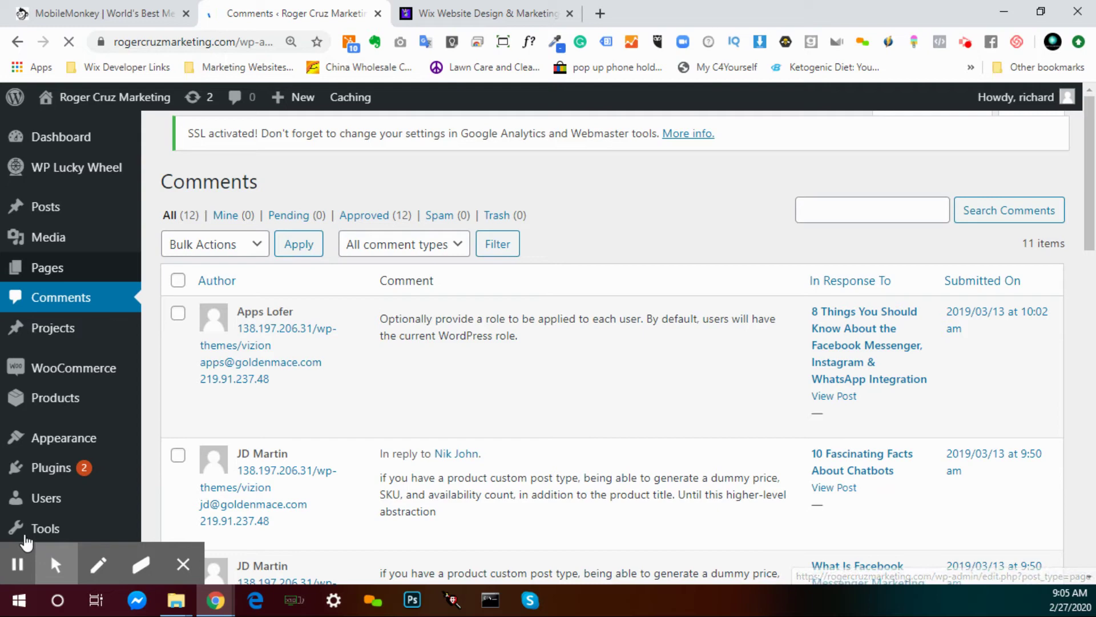
mouse_move(26, 541)
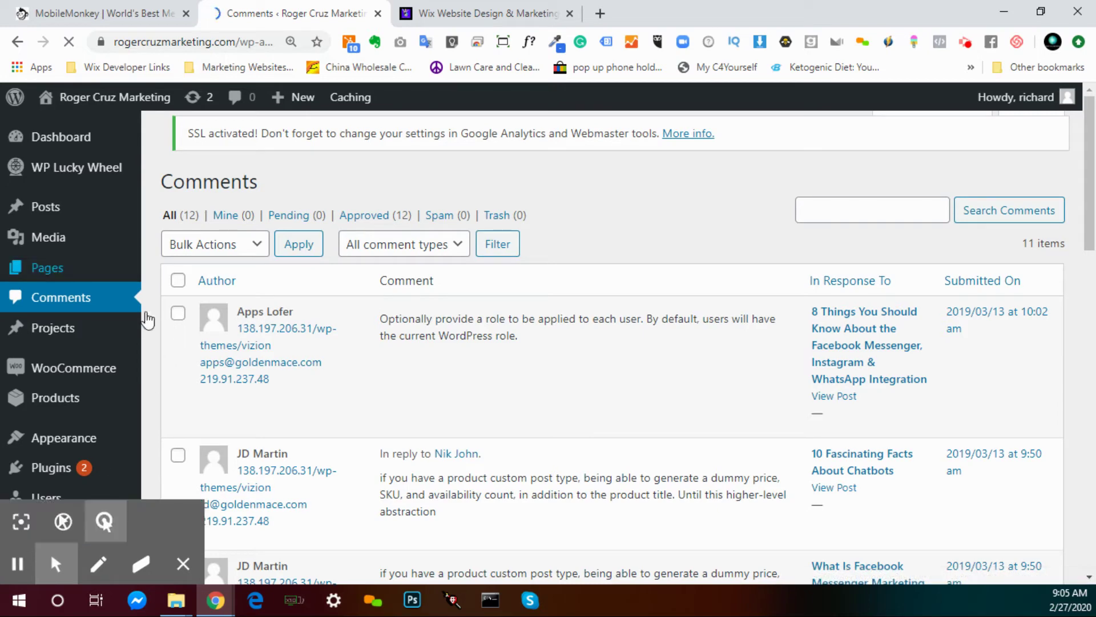
left_click(18, 564)
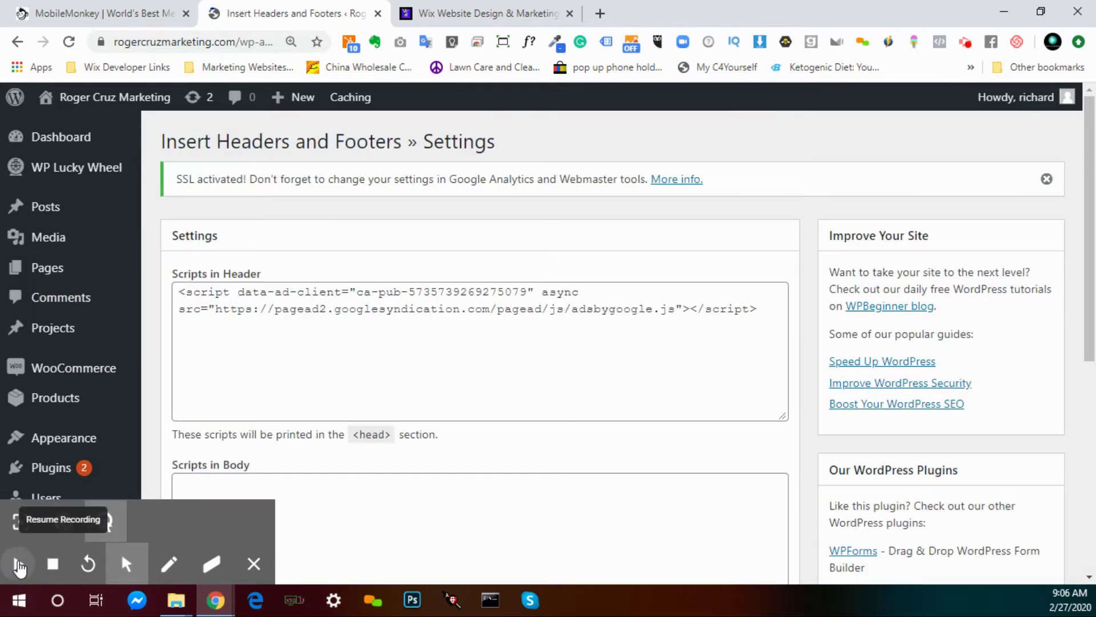
left_click(18, 564)
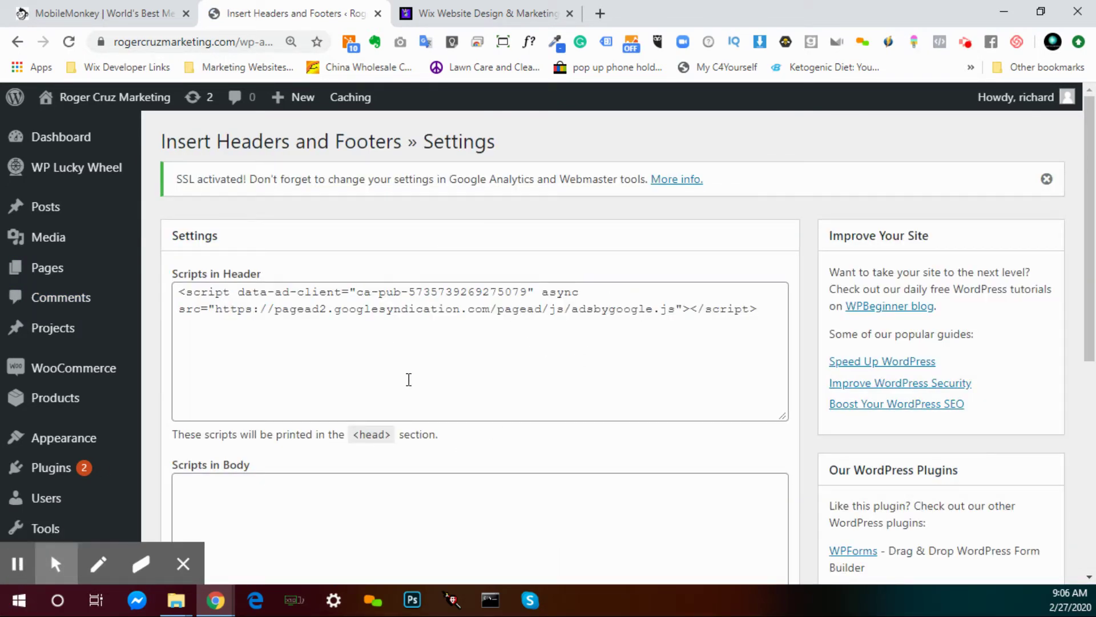
- Paste the MobileMonkey async widget script into Scripts in Footer and save the settings
left_click_drag(164, 140, 282, 139)
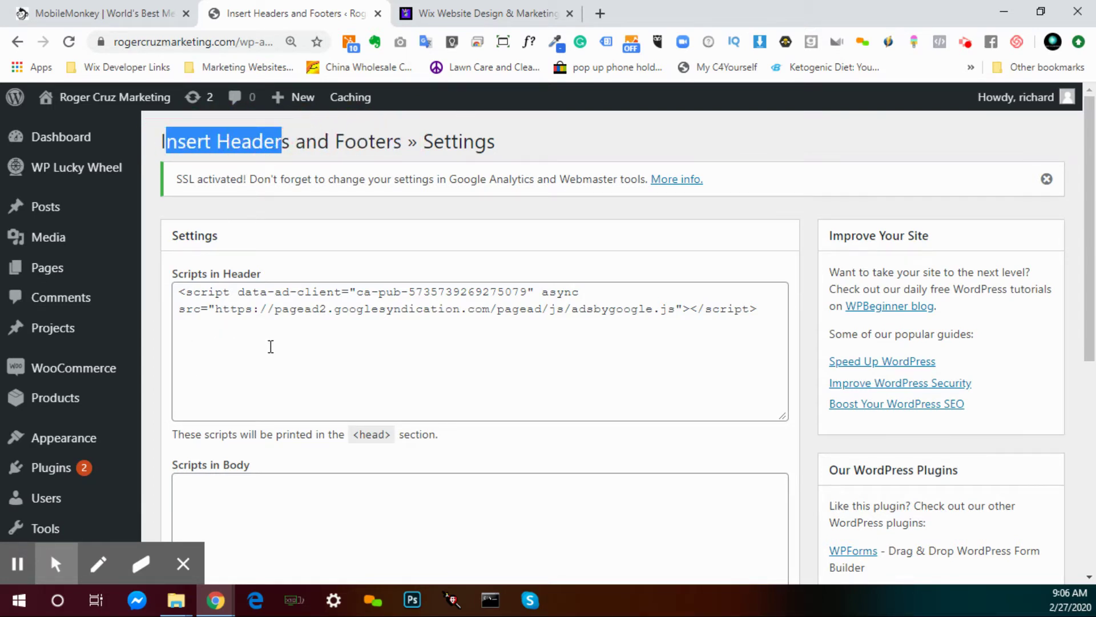
scroll(271, 346, "down", 5)
left_click(232, 356)
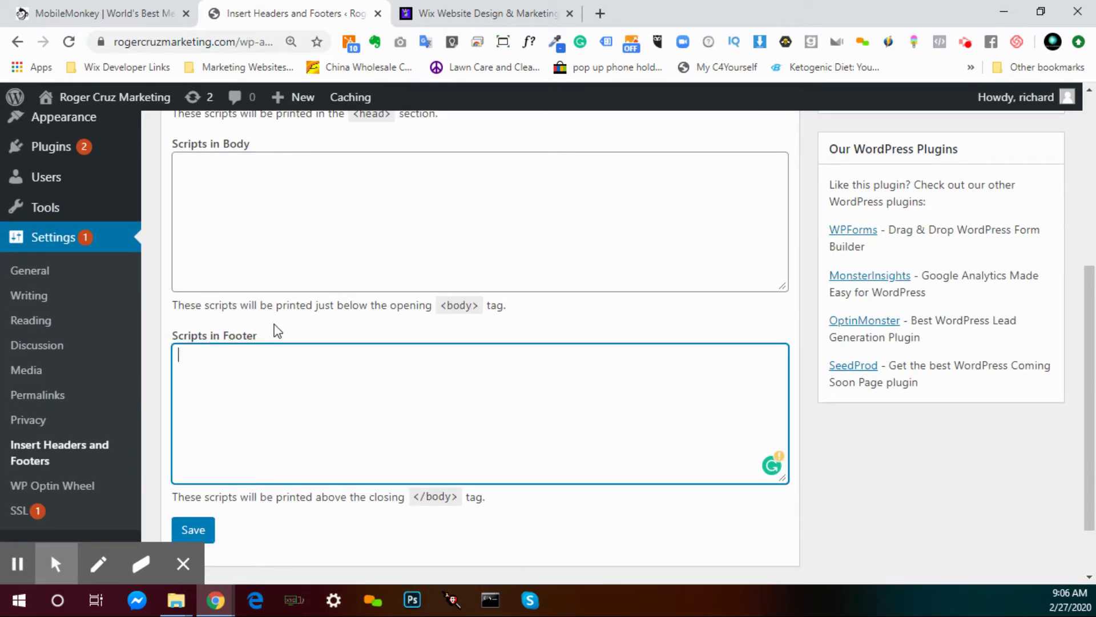
type("<script async=\"async\" src=\"https://static.mobilemonkey.com/js/270982153502421.js\"></script>")
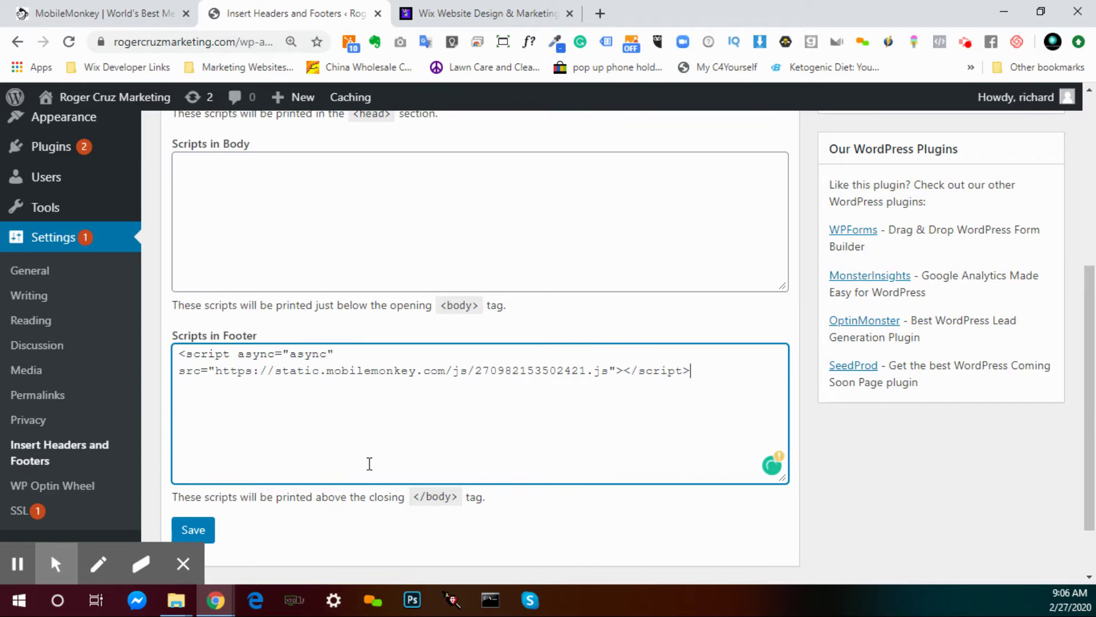
mouse_move(189, 547)
left_click(210, 530)
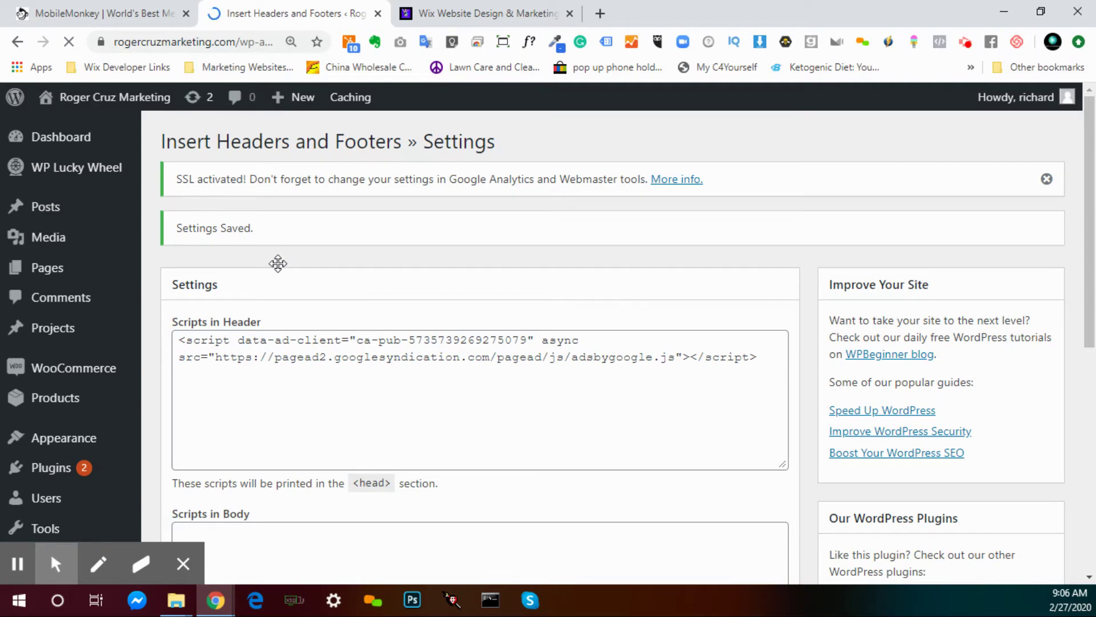
- Visit the live site and look over the homepage for the chat widget
left_click(106, 99)
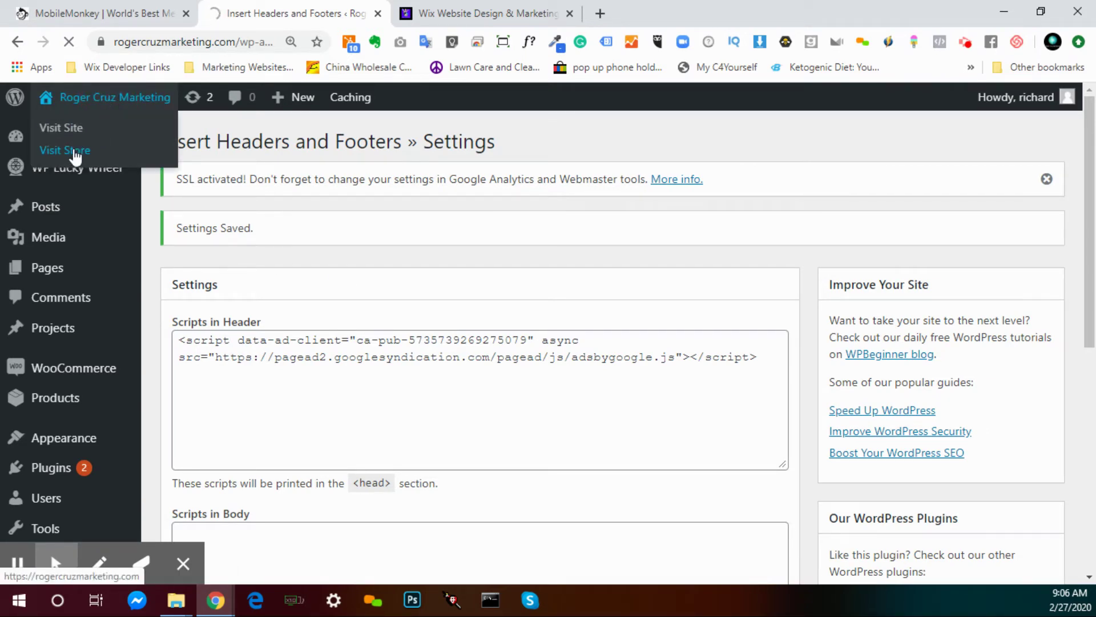
left_click(78, 132)
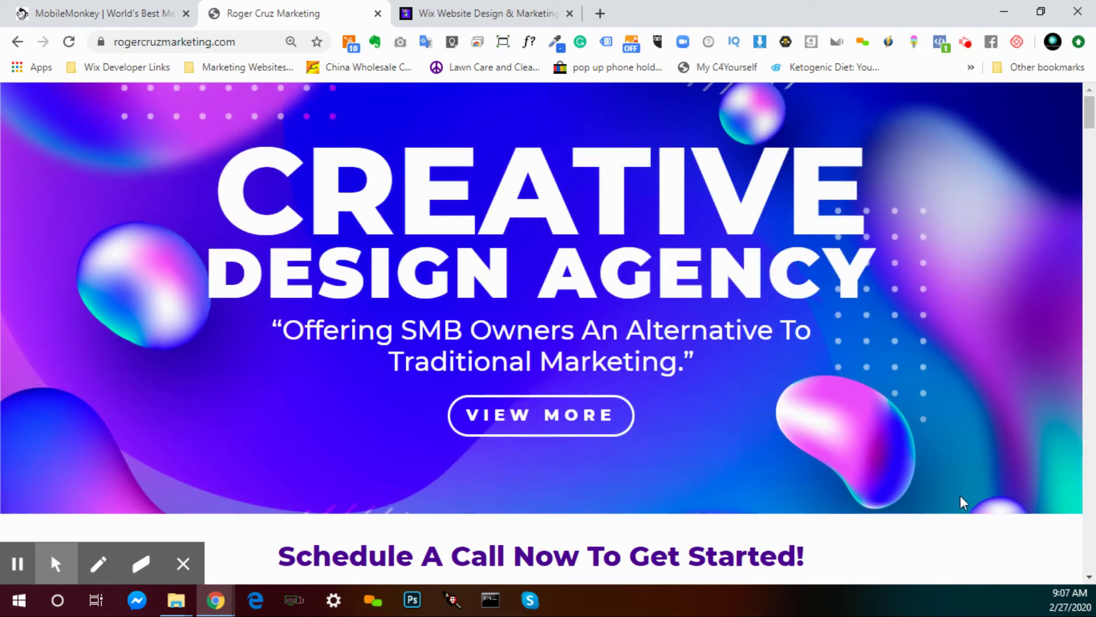
scroll(792, 299, "down", 3)
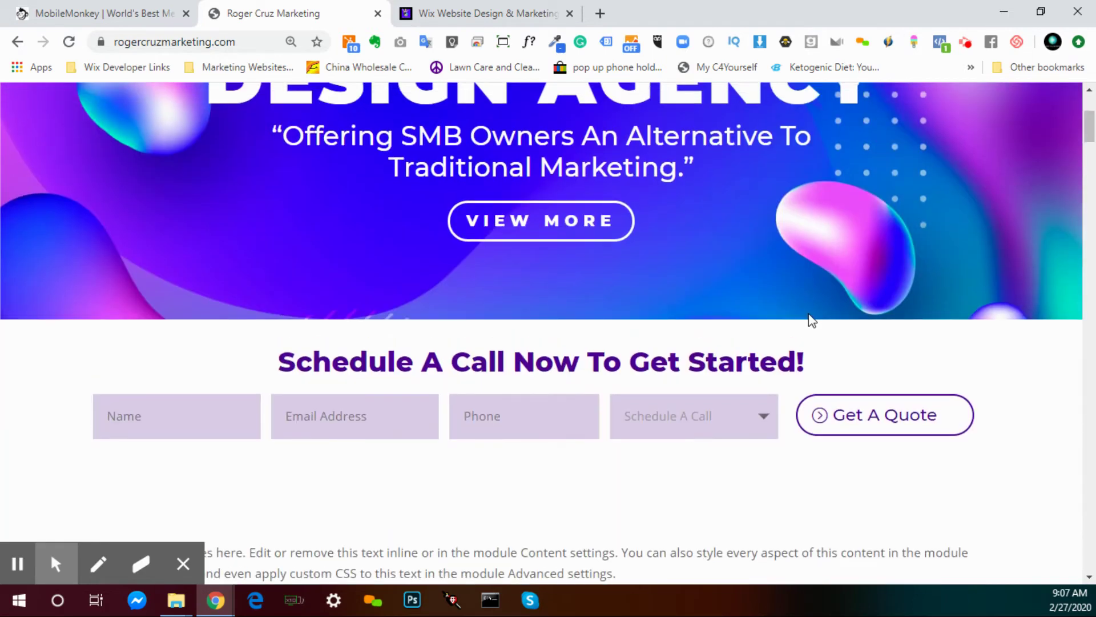
scroll(810, 318, "up", 3)
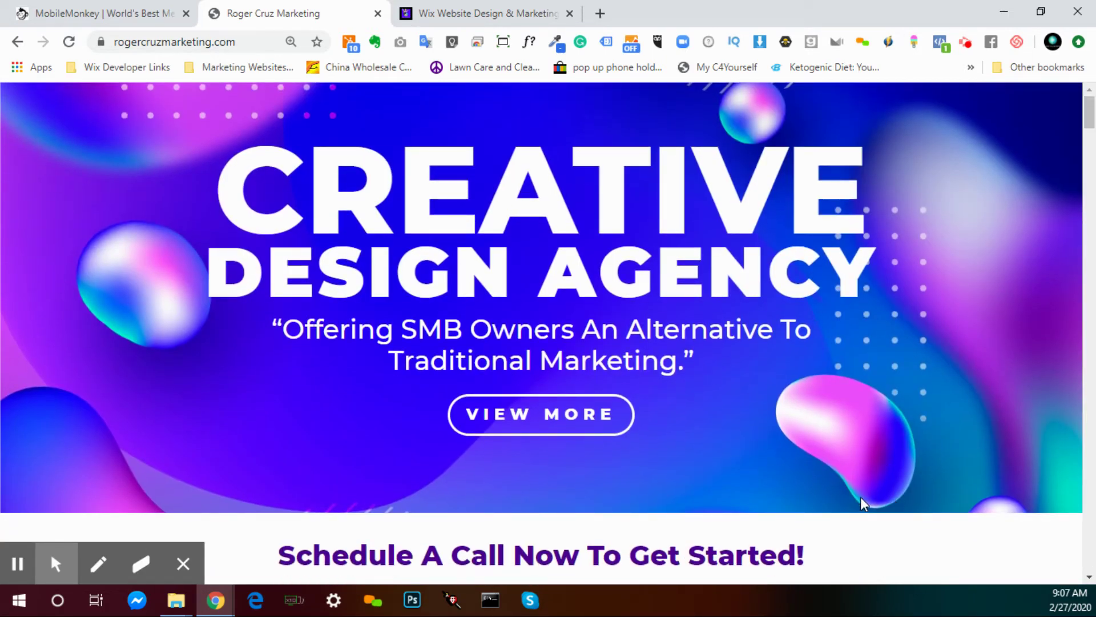
scroll(708, 321, "down", 10)
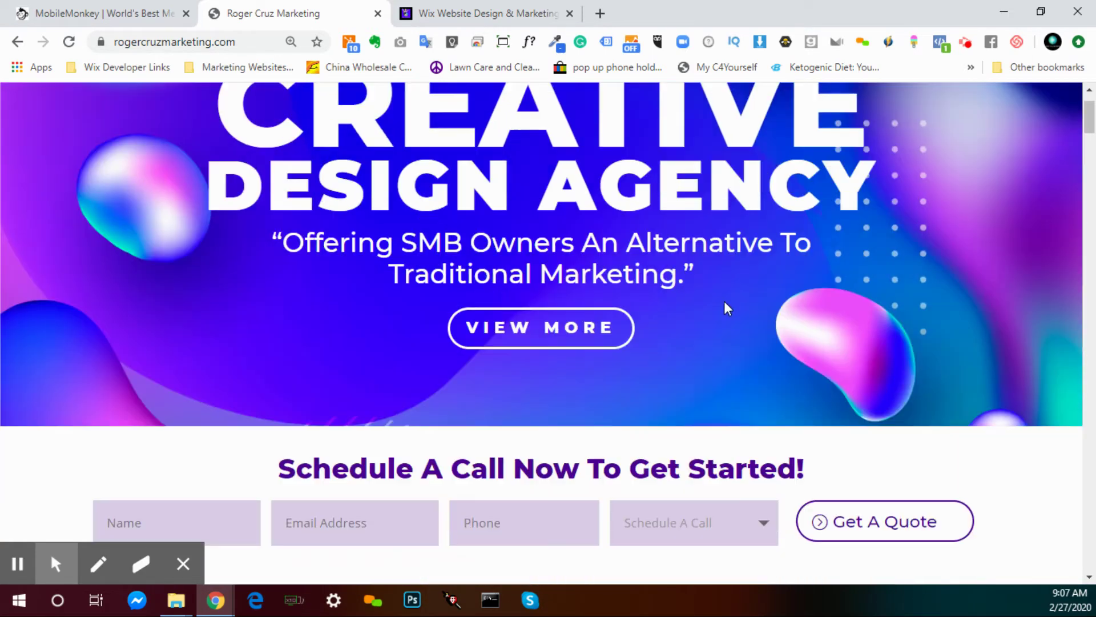
scroll(534, 314, "down", 8)
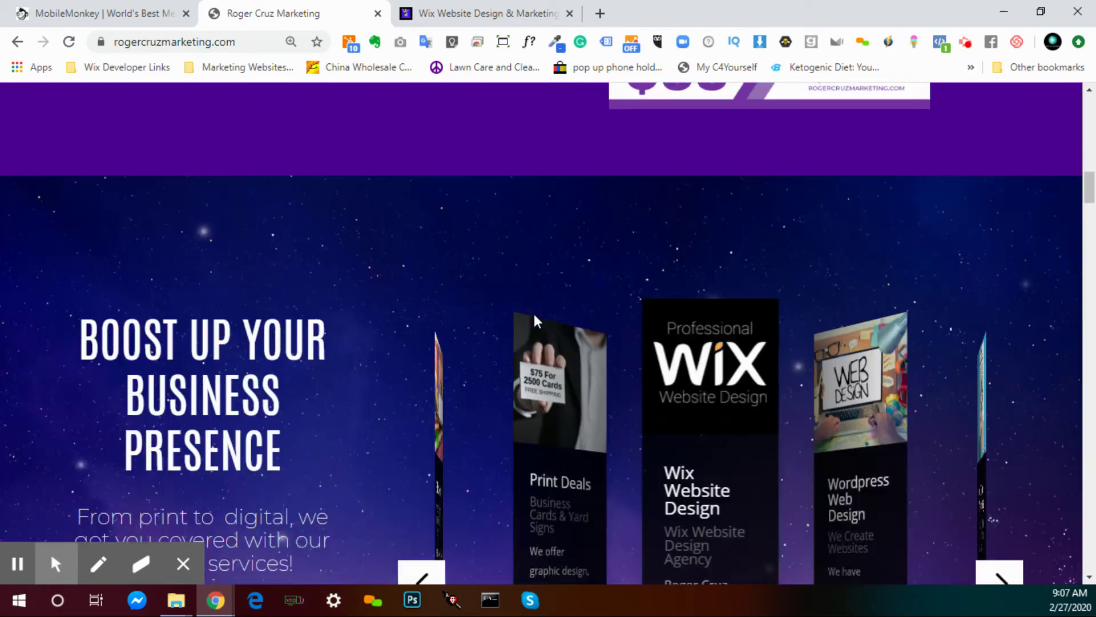
scroll(533, 313, "up", 8)
scroll(533, 313, "up", 10)
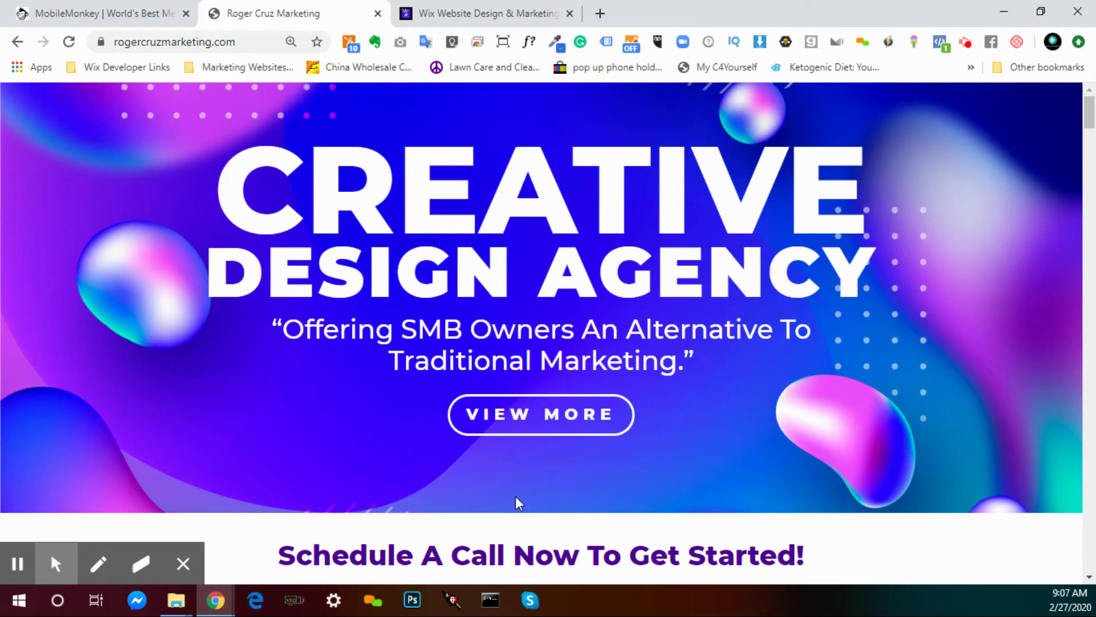
- Reload the live homepage and compare its chat greeting with the Test Widget settings in MobileMonkey
left_click(173, 10)
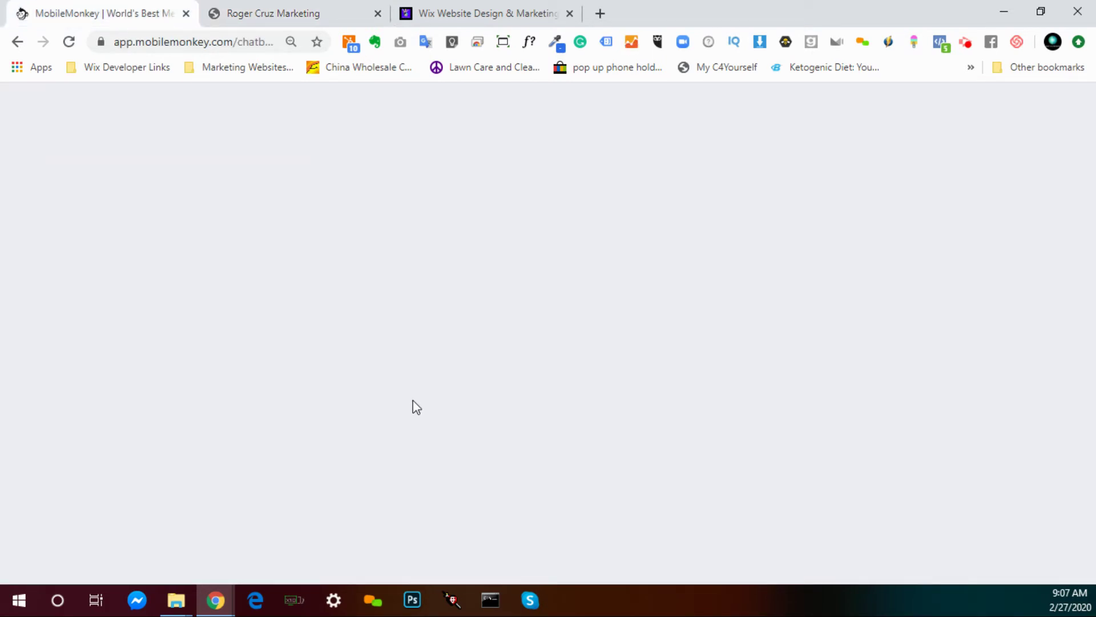
left_click(300, 9)
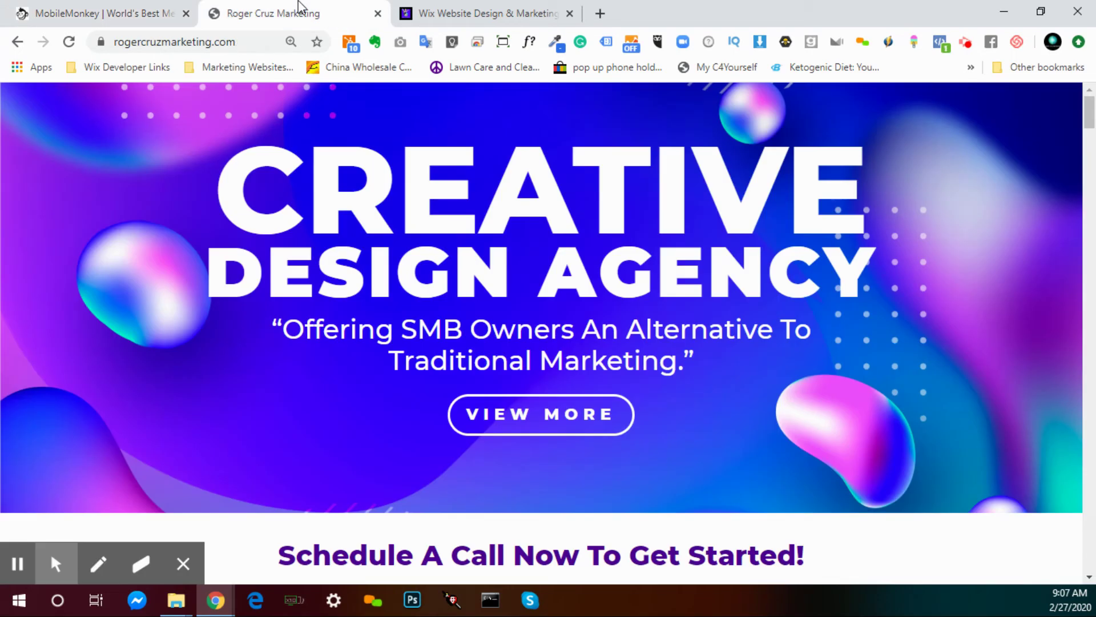
left_click(17, 563)
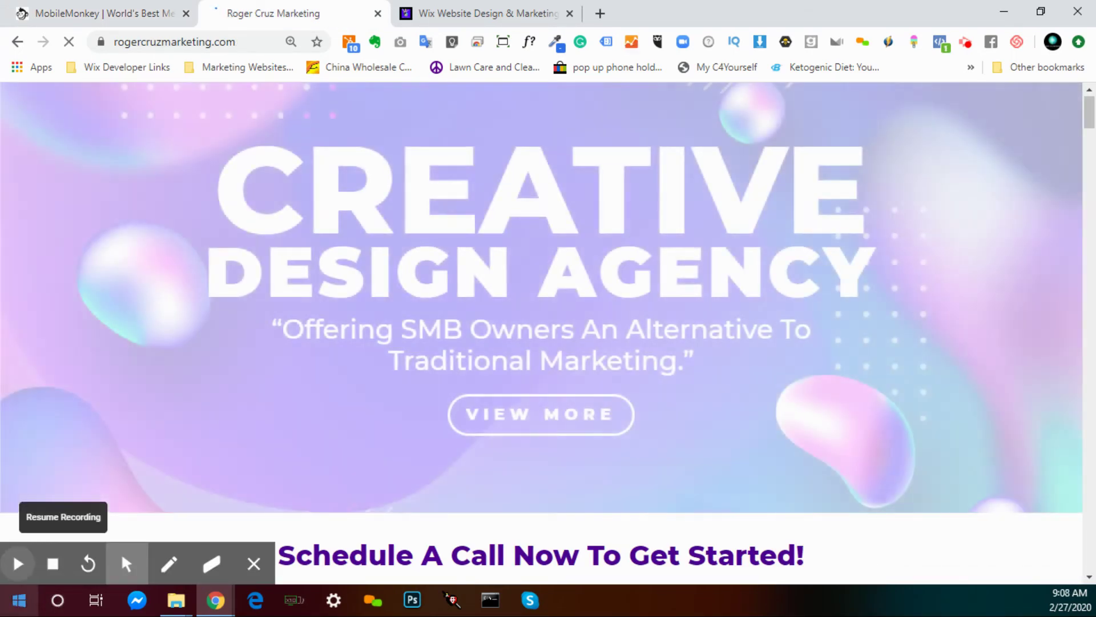
left_click(18, 563)
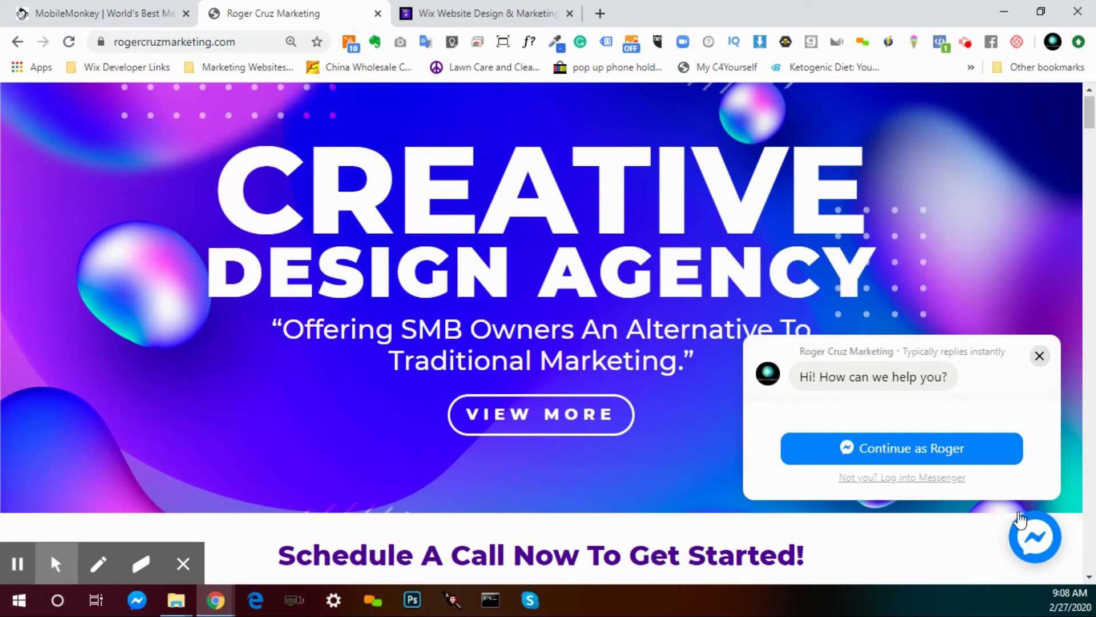
left_click(89, 8)
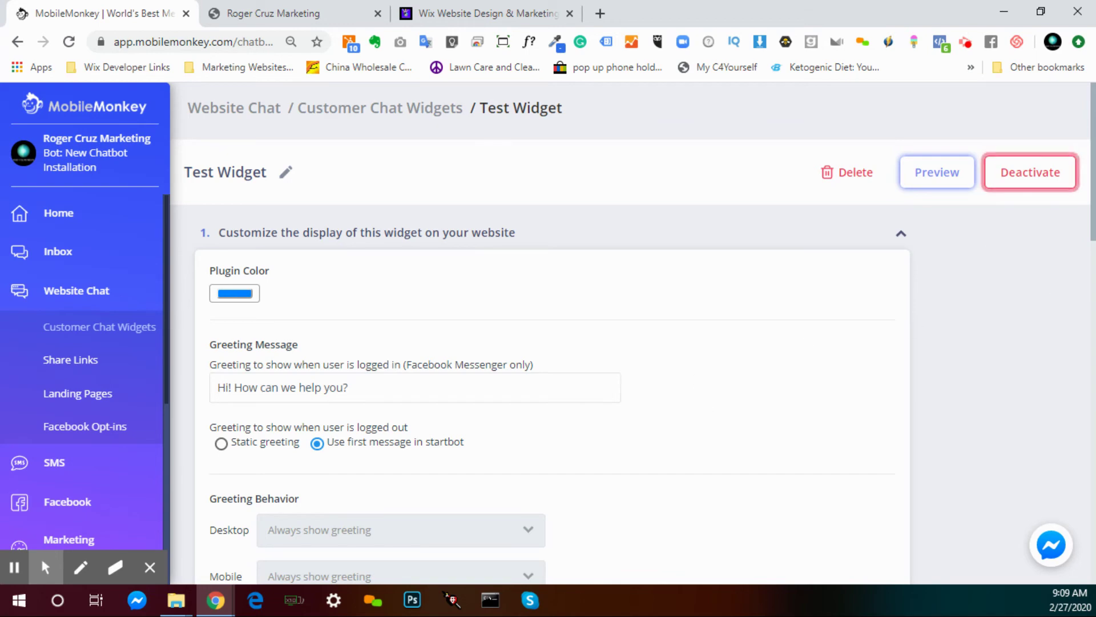
left_click(301, 7)
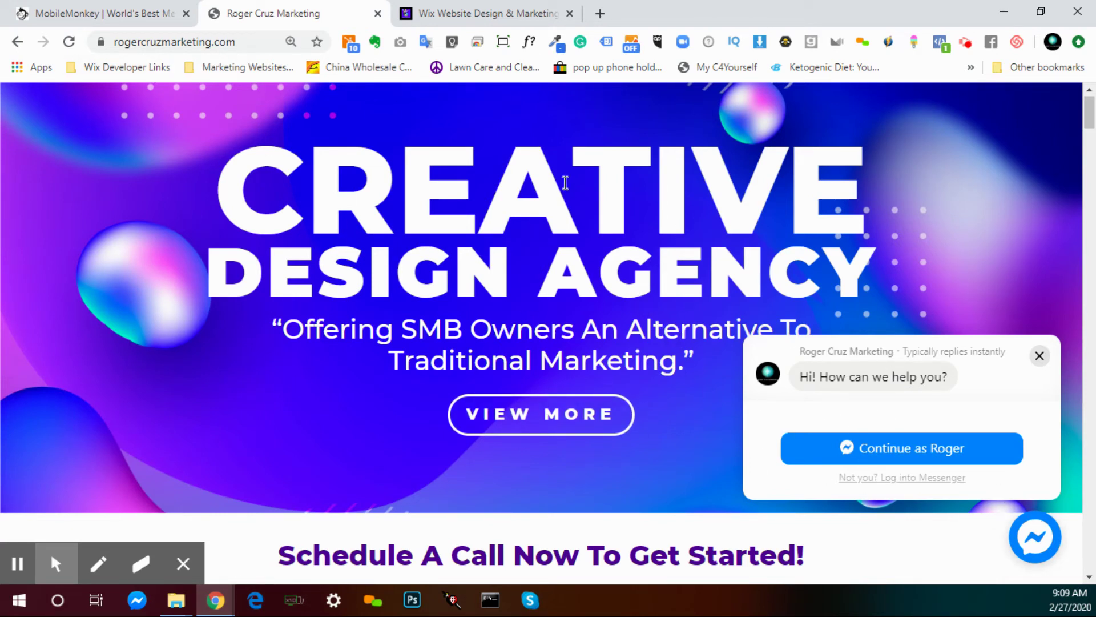
- On the wixsitewizard.com homepage, open the Messenger chat widget and request Deals & Offers
left_click(534, 8)
left_click(323, 8)
left_click(519, 12)
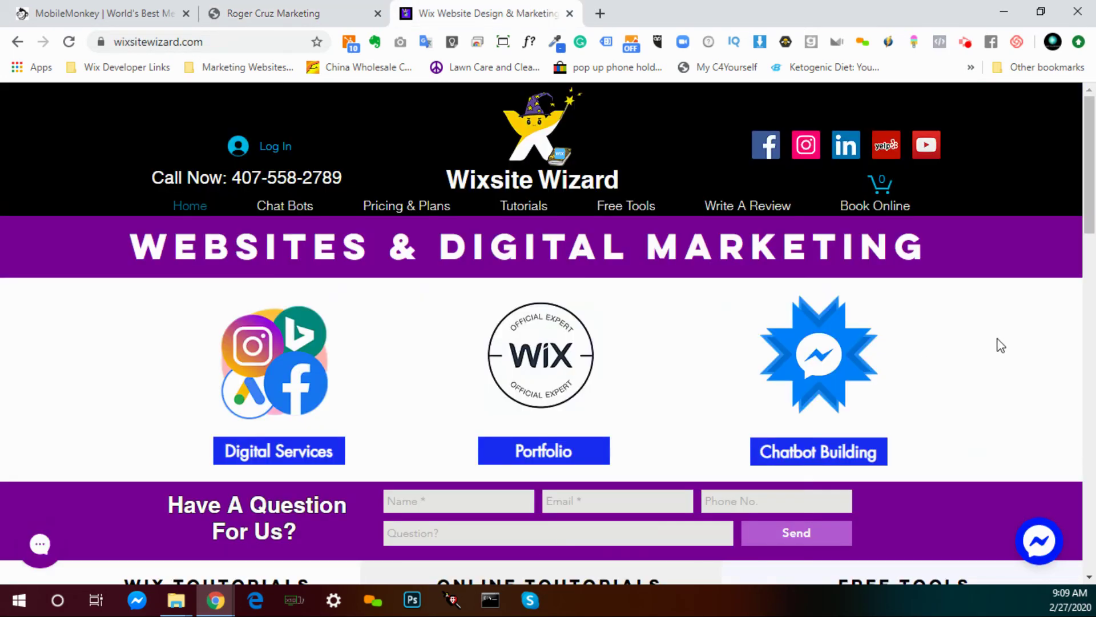
scroll(1028, 534, "down", 5)
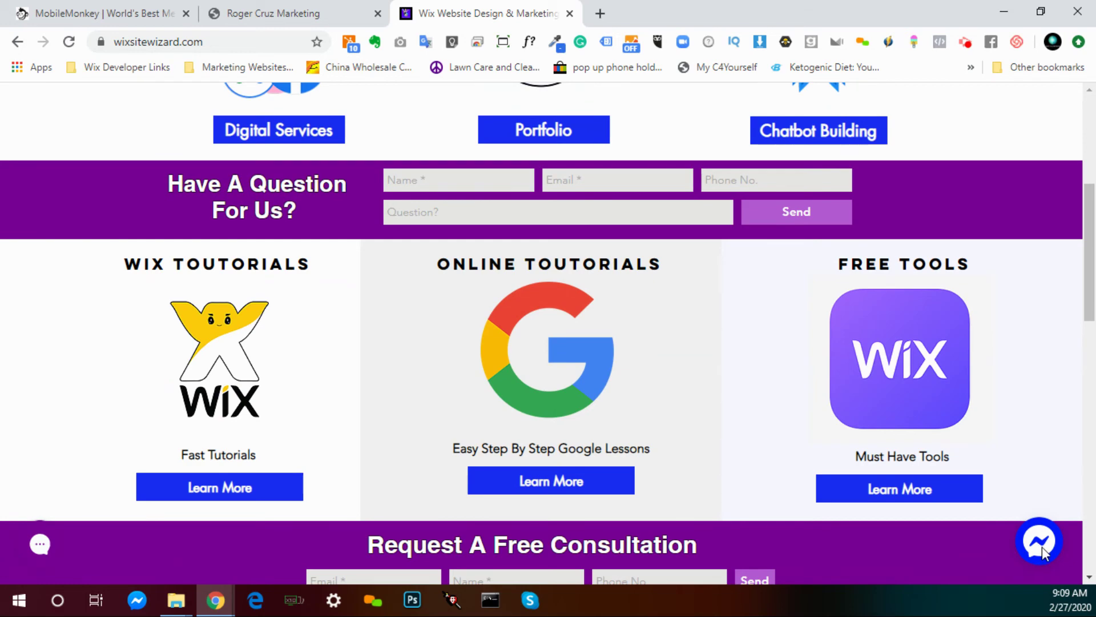
scroll(951, 479, "up", 5)
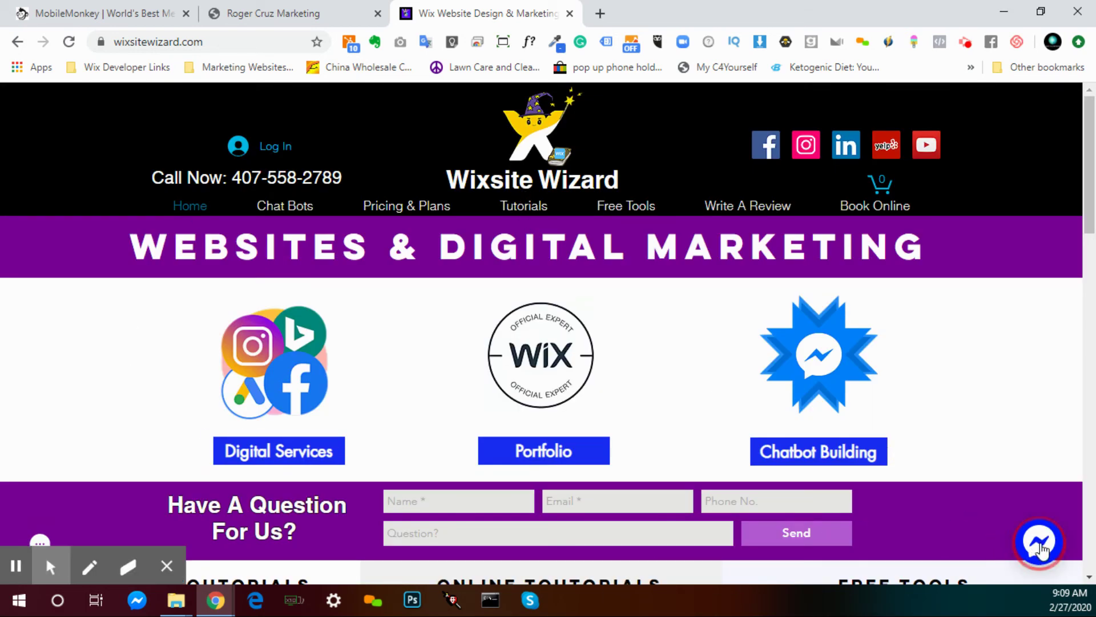
left_click(1042, 547)
left_click(1039, 544)
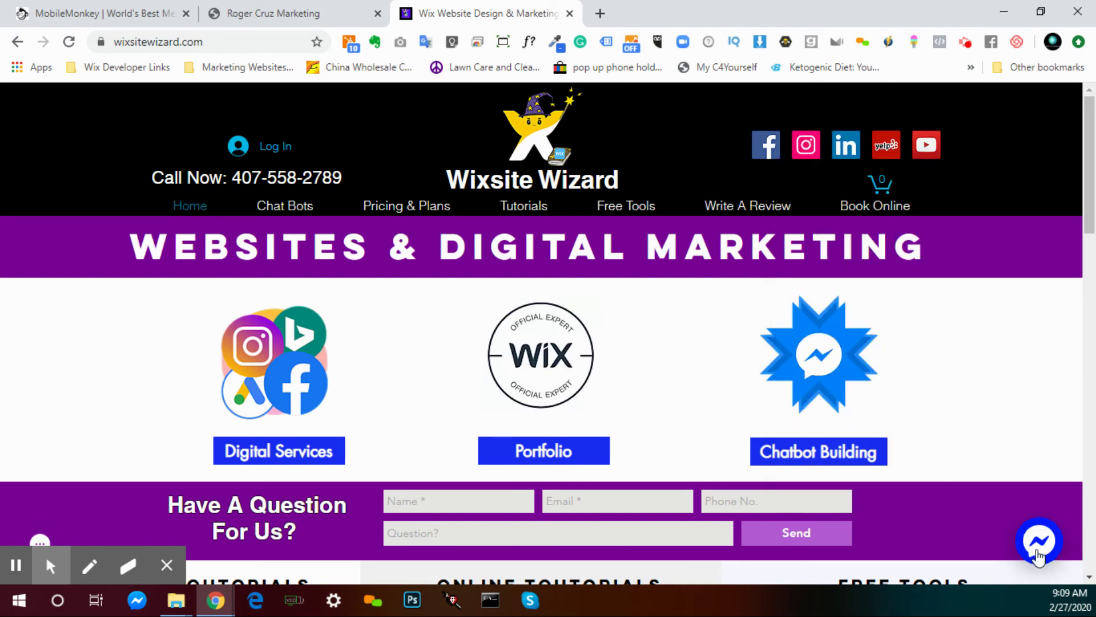
left_click(1039, 548)
left_click(933, 444)
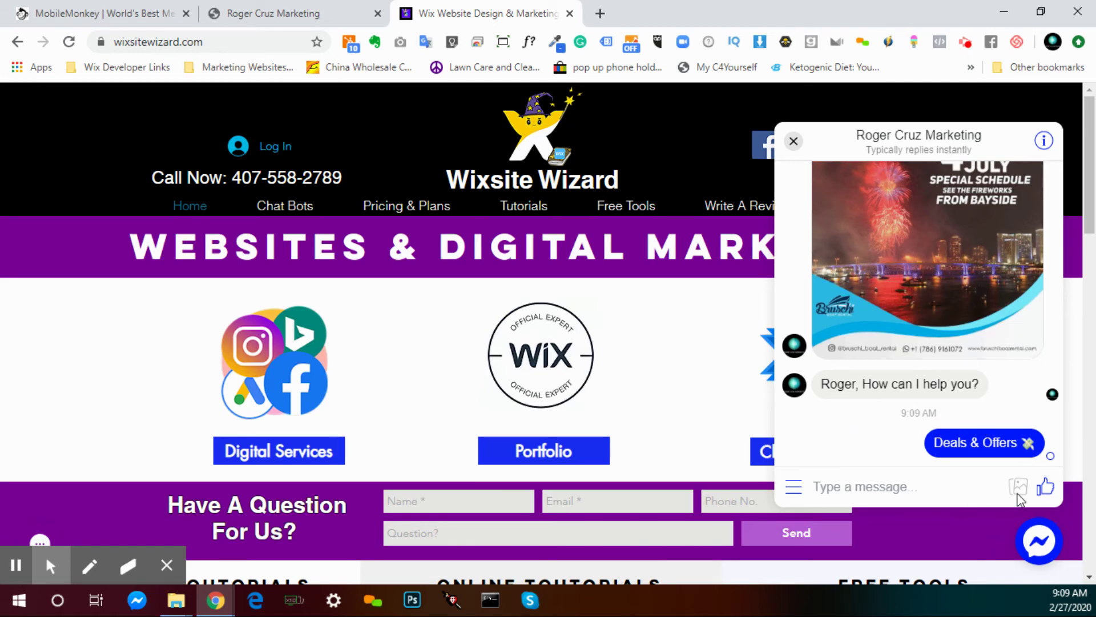
- Start the Messenger chat on the rogercruzmarketing.com homepage with the already signed-in account
left_click(284, 8)
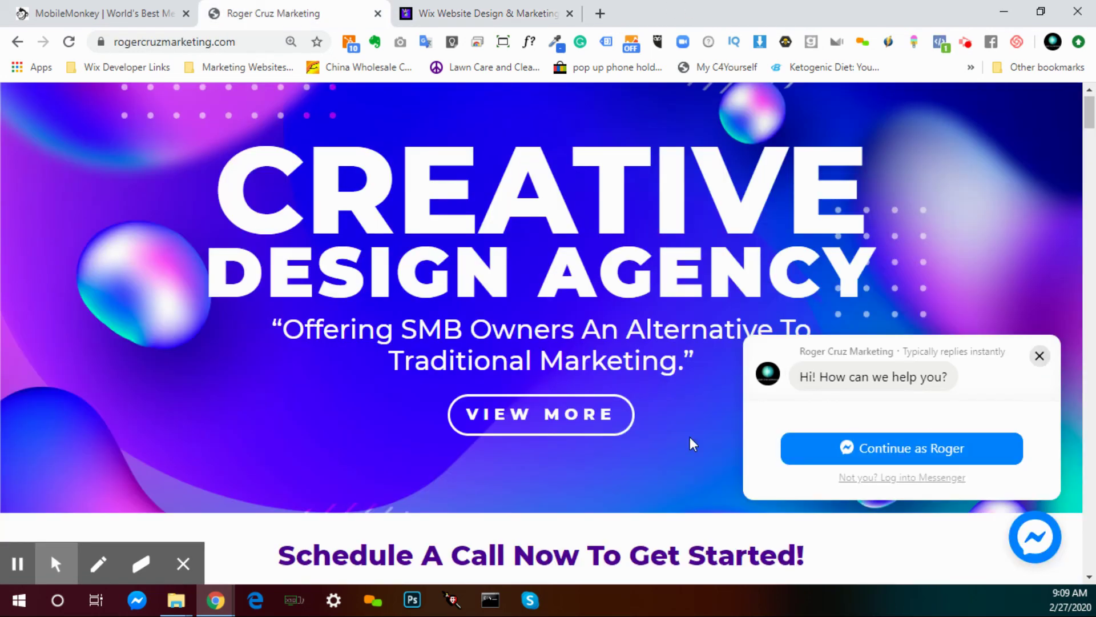
left_click(969, 451)
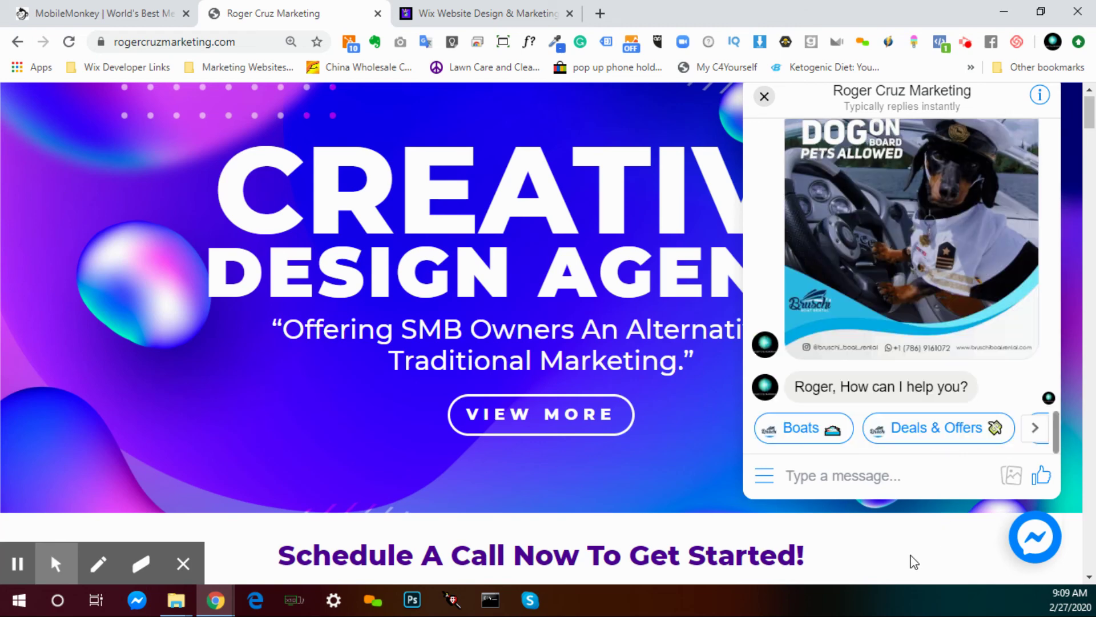
left_click(930, 425)
- Review the chatbot's welcome messages and all its quick replies, and close the chat window
scroll(932, 353, "up", 3)
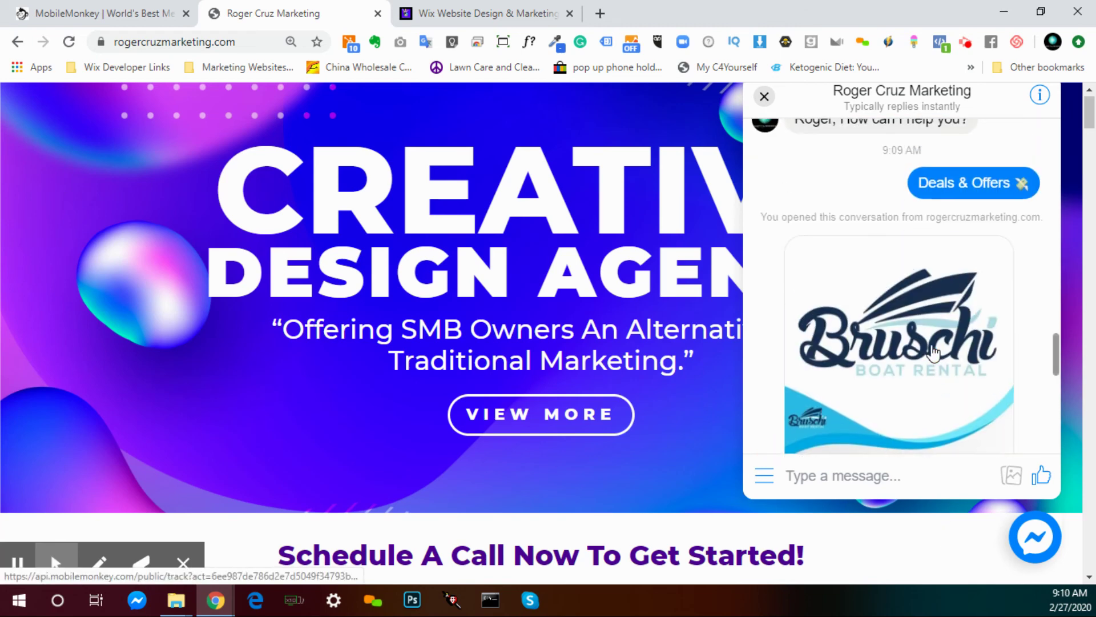
scroll(934, 352, "up", 3)
scroll(791, 265, "down", 3)
scroll(901, 278, "down", 4)
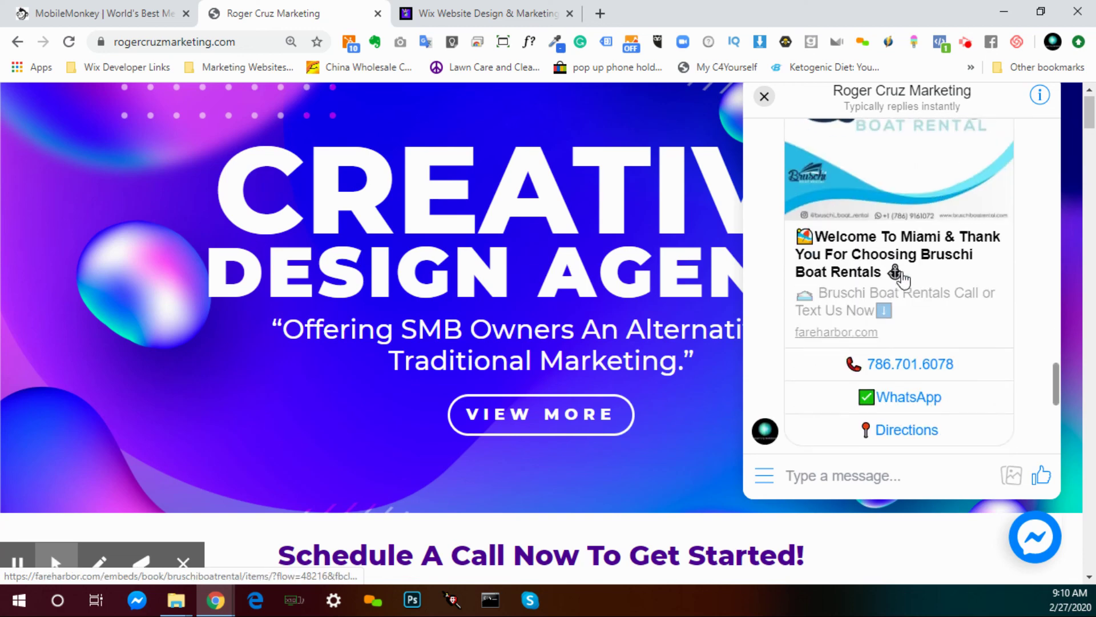
scroll(901, 278, "down", 10)
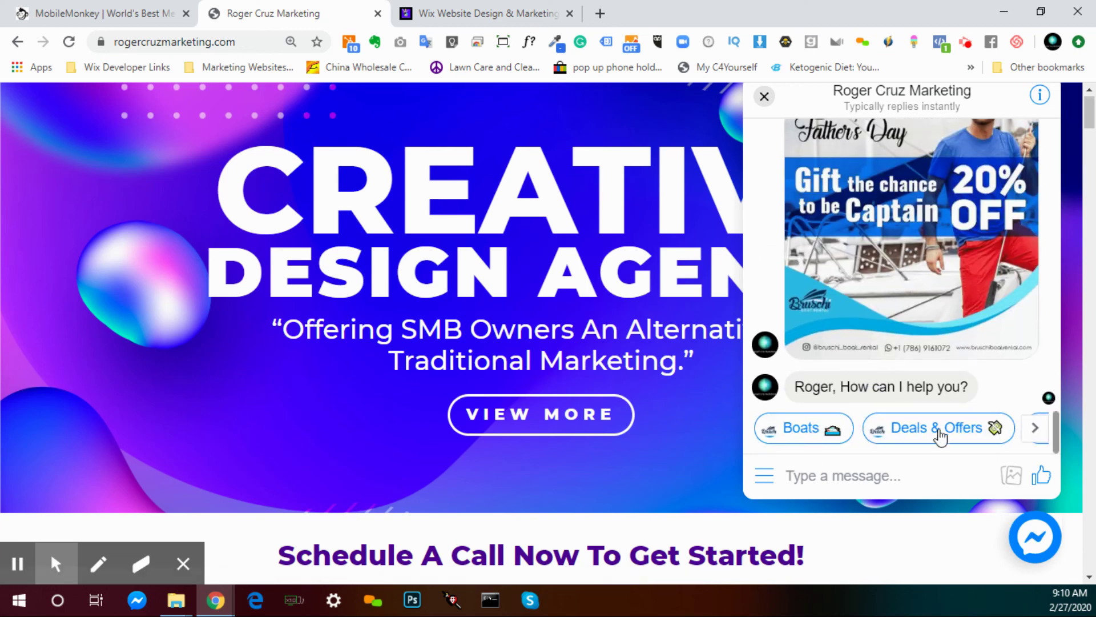
left_click(1035, 428)
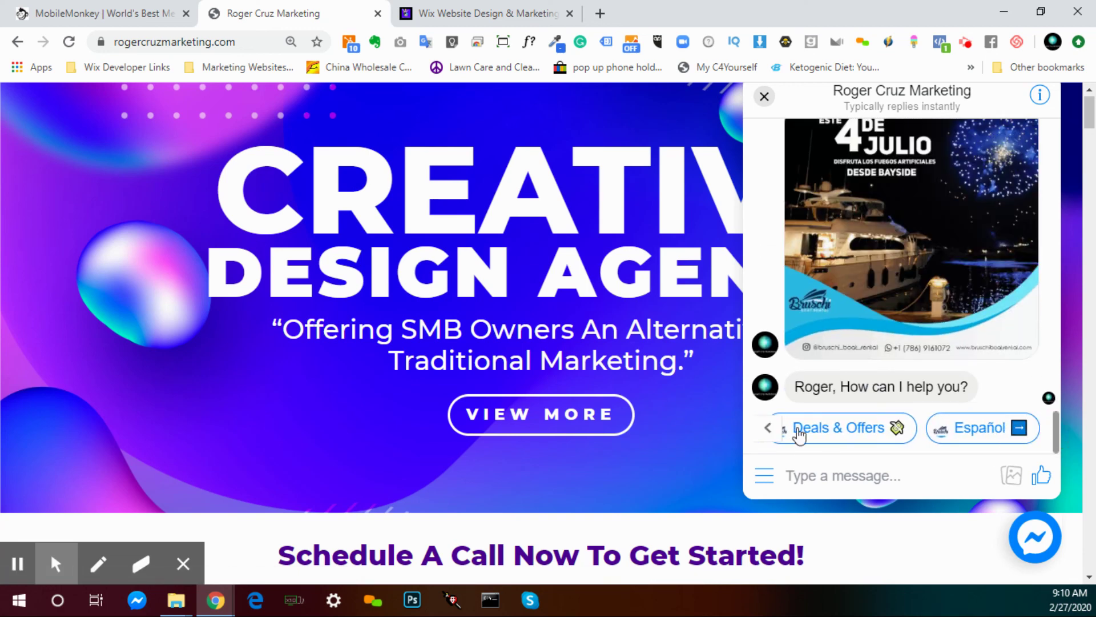
left_click(1034, 545)
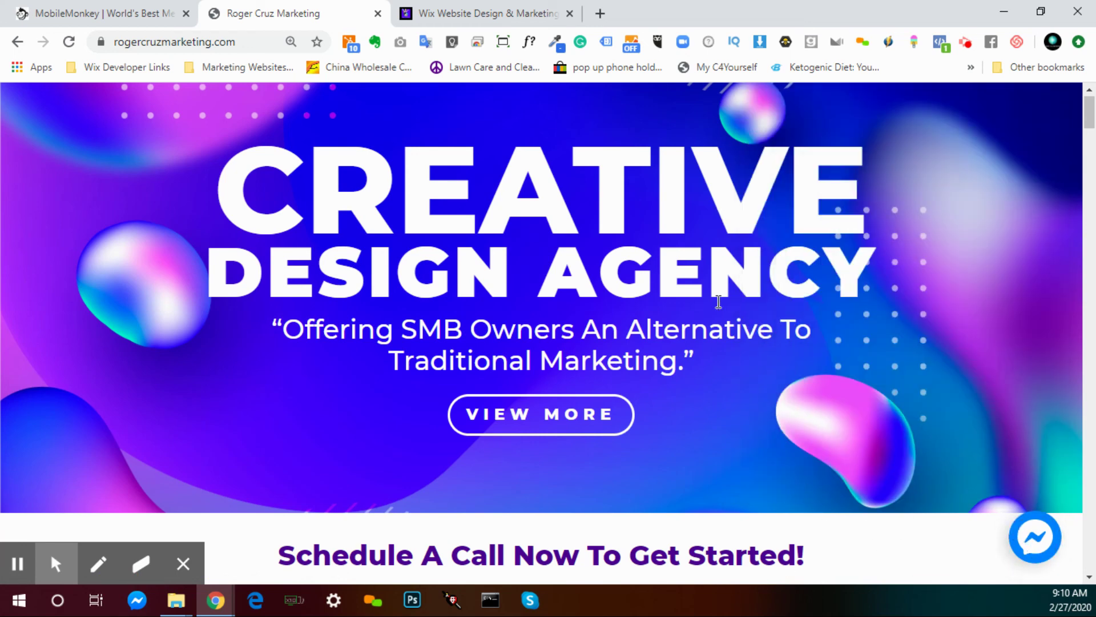